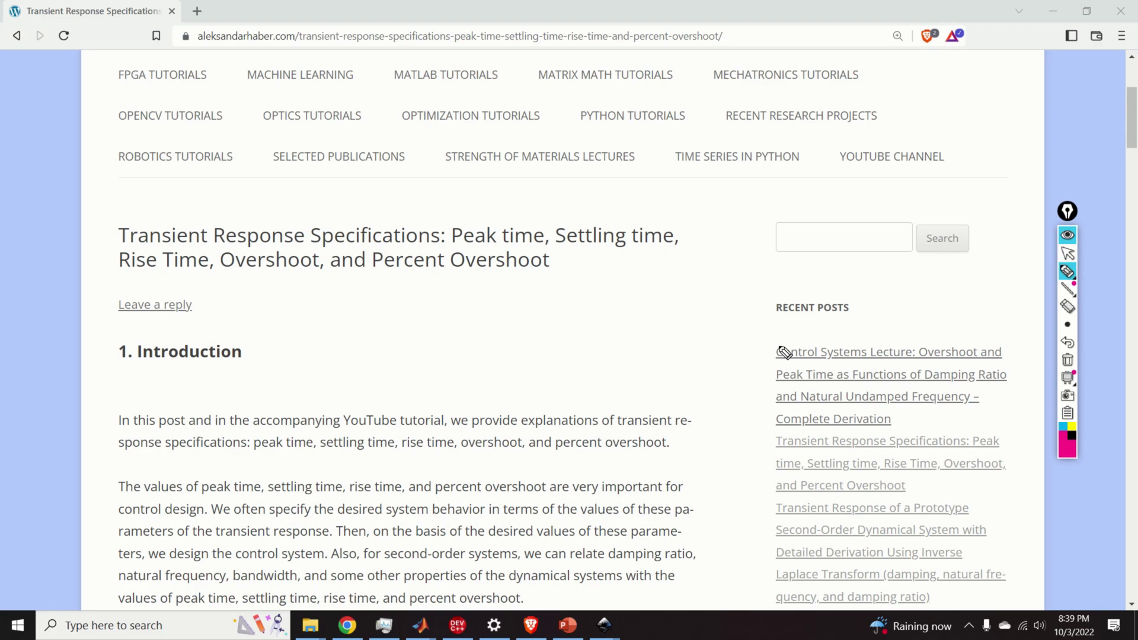
- Underline Peak, Settling time and Rise Time in the post title, then scroll down the post
{"action": "left_click_drag", "start_coordinate": [449, 244], "coordinate": [683, 251]}
{"action": "left_click_drag", "start_coordinate": [114, 277], "coordinate": [567, 274]}
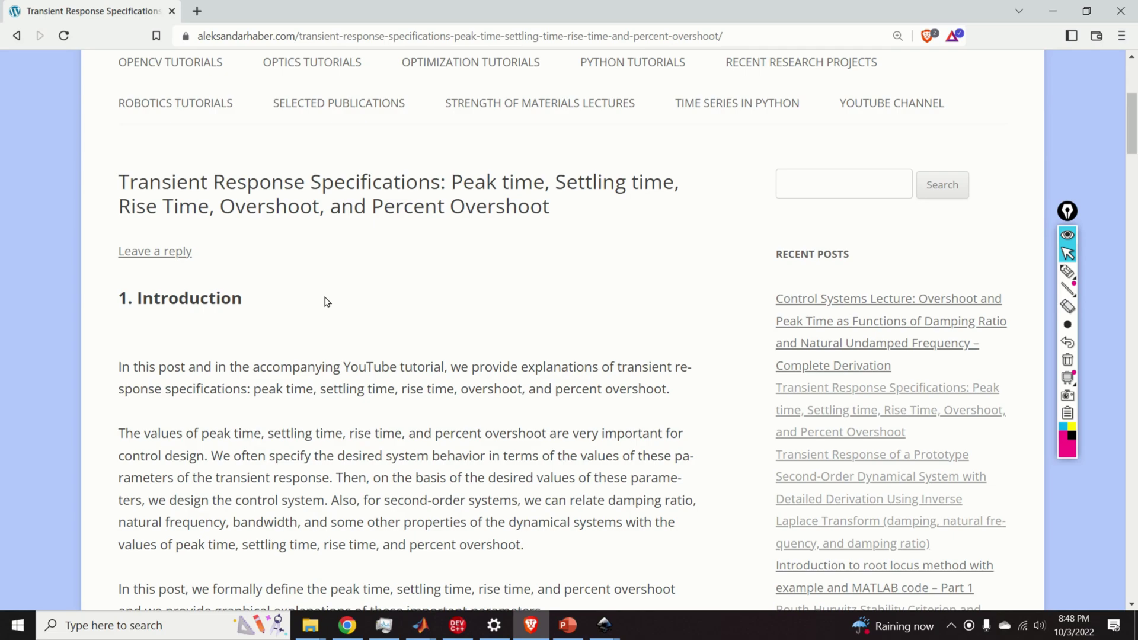
{"action": "scroll", "coordinate": [344, 293], "scroll_direction": "down", "scroll_amount": 5}
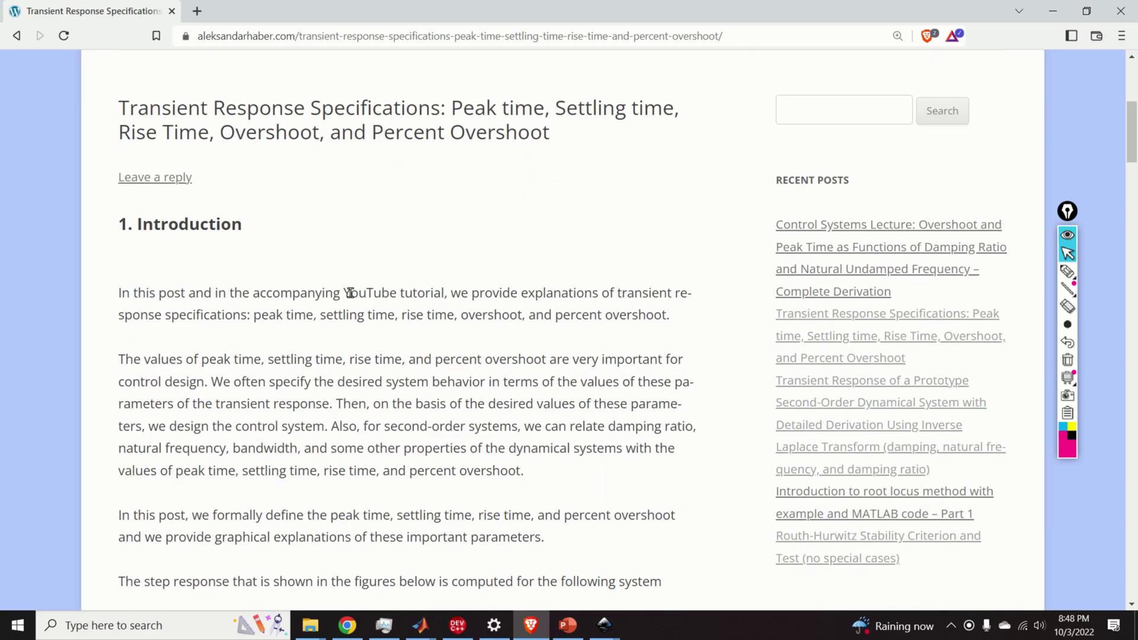
{"action": "scroll", "coordinate": [346, 292], "scroll_direction": "down", "scroll_amount": 10}
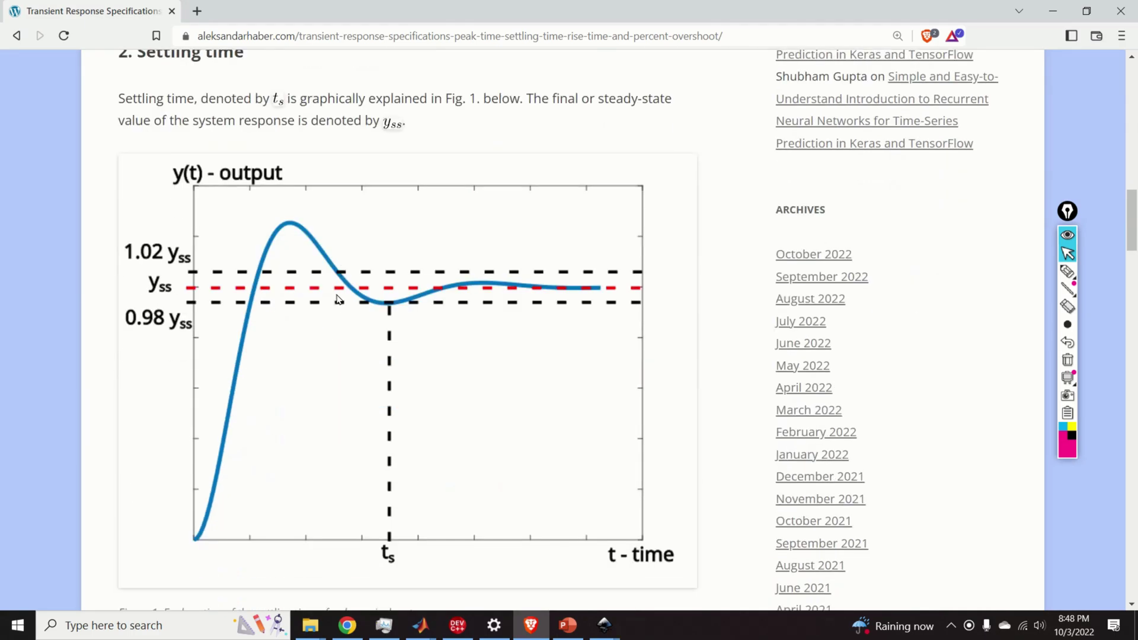
{"action": "scroll", "coordinate": [330, 297], "scroll_direction": "down", "scroll_amount": 5}
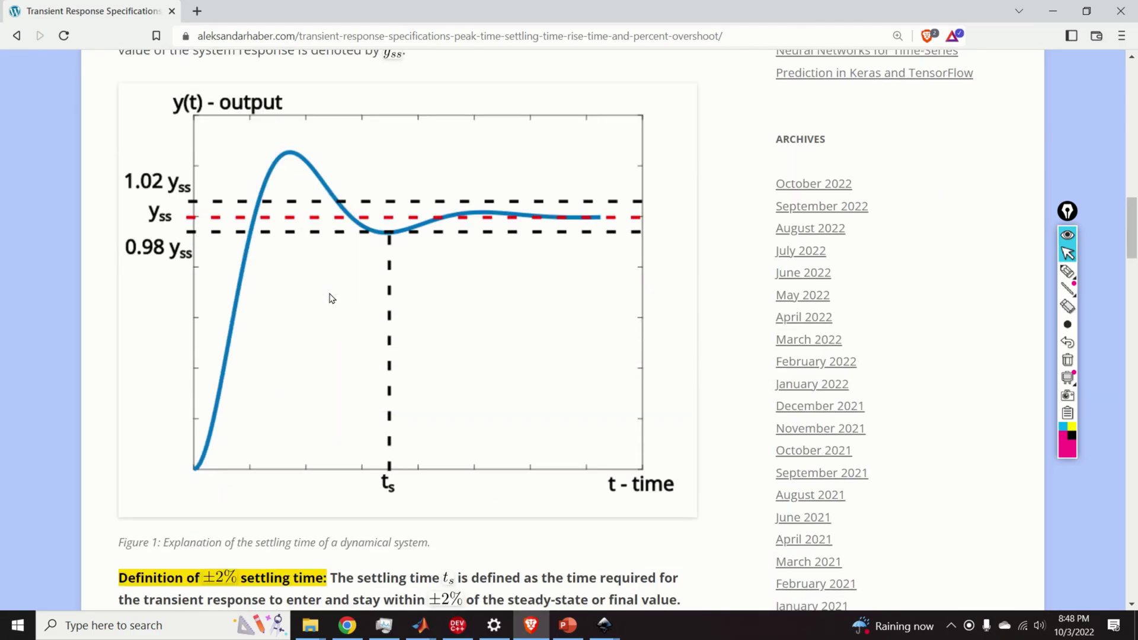
{"action": "scroll", "coordinate": [331, 297], "scroll_direction": "down", "scroll_amount": 7}
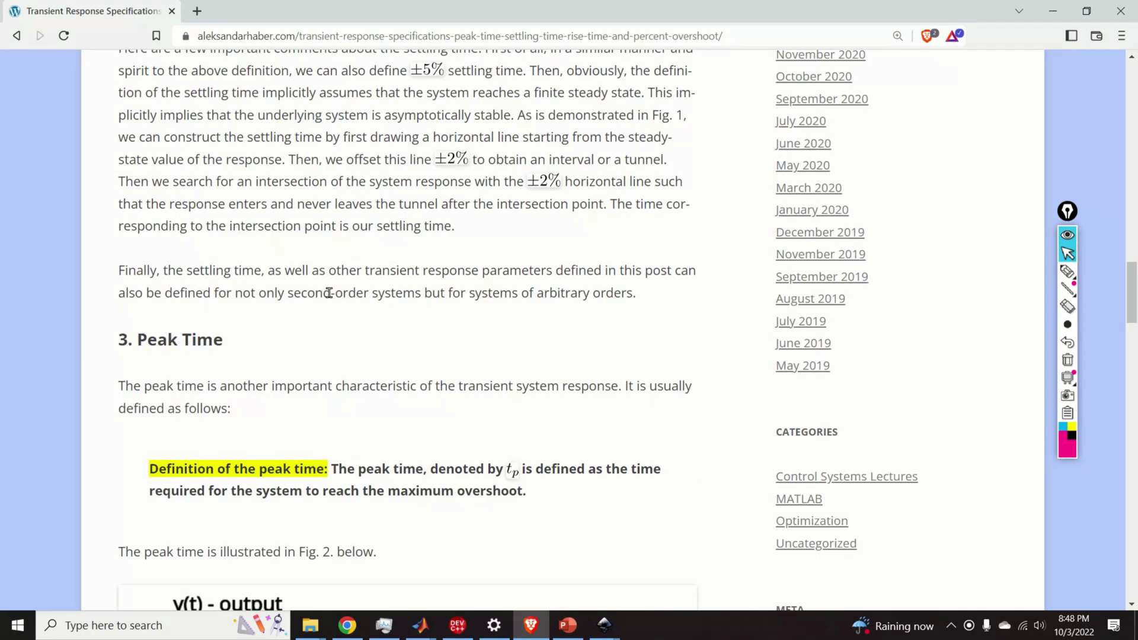
{"action": "scroll", "coordinate": [330, 293], "scroll_direction": "down", "scroll_amount": 5}
{"action": "scroll", "coordinate": [330, 293], "scroll_direction": "down", "scroll_amount": 10}
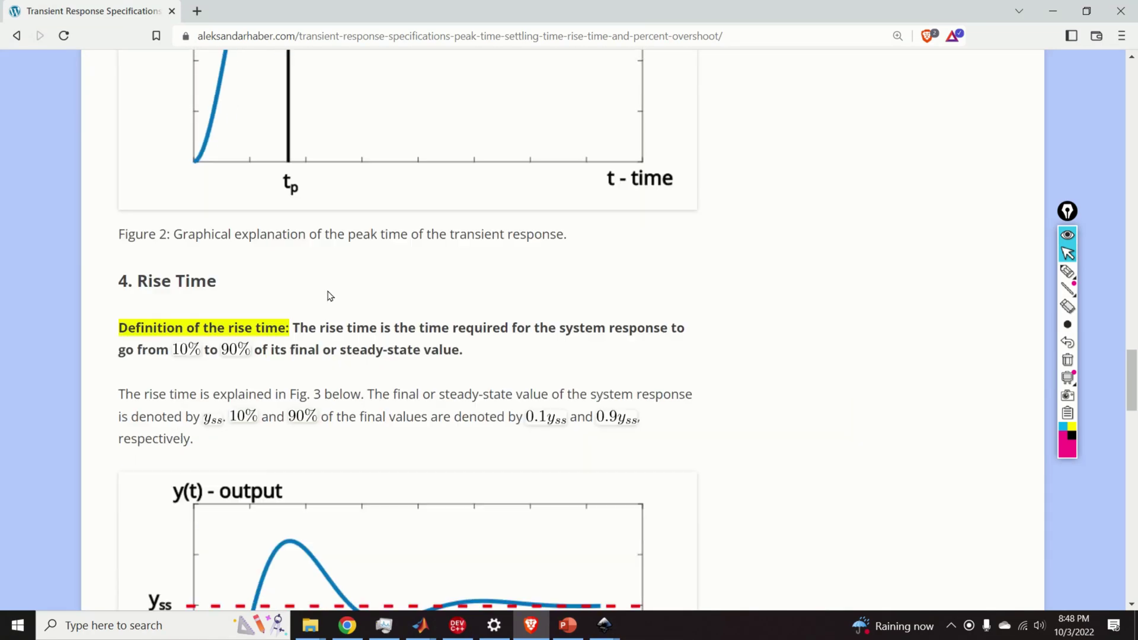
{"action": "scroll", "coordinate": [330, 296], "scroll_direction": "down", "scroll_amount": 10}
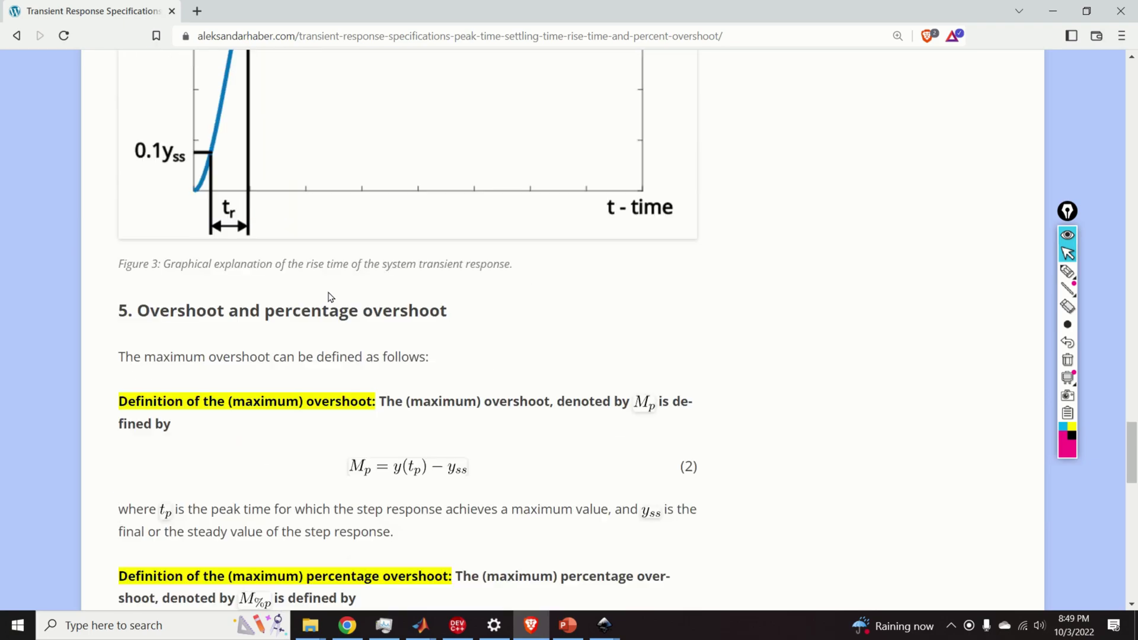
- Scroll back up and down the post to review the transfer function and MATLAB code
{"action": "scroll", "coordinate": [327, 293], "scroll_direction": "up", "scroll_amount": 20}
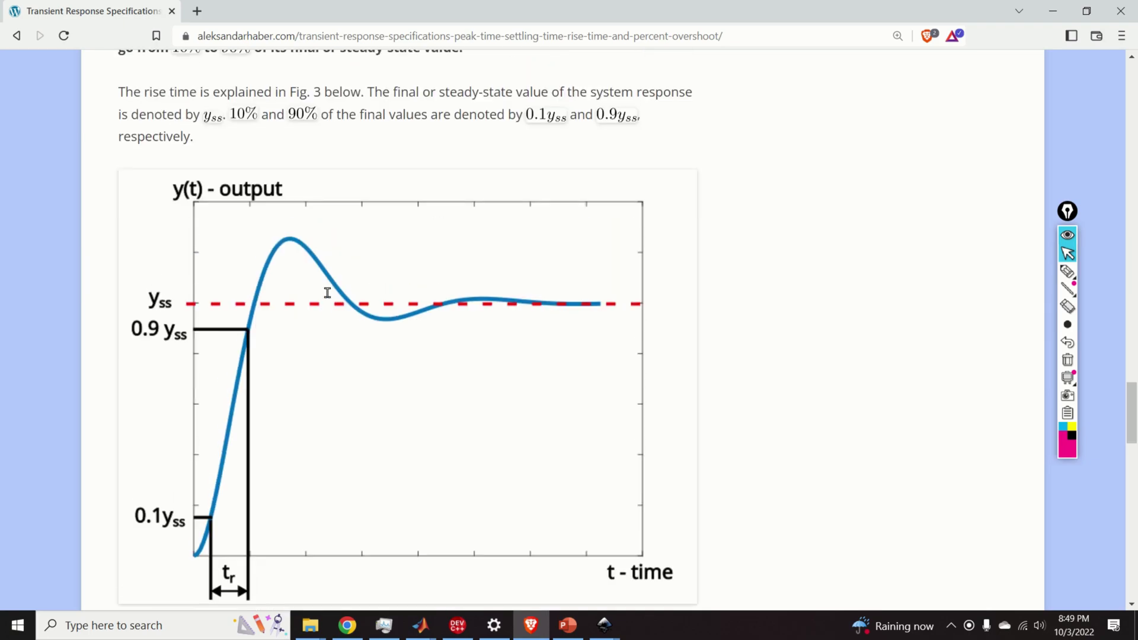
{"action": "scroll", "coordinate": [326, 299], "scroll_direction": "up", "scroll_amount": 16}
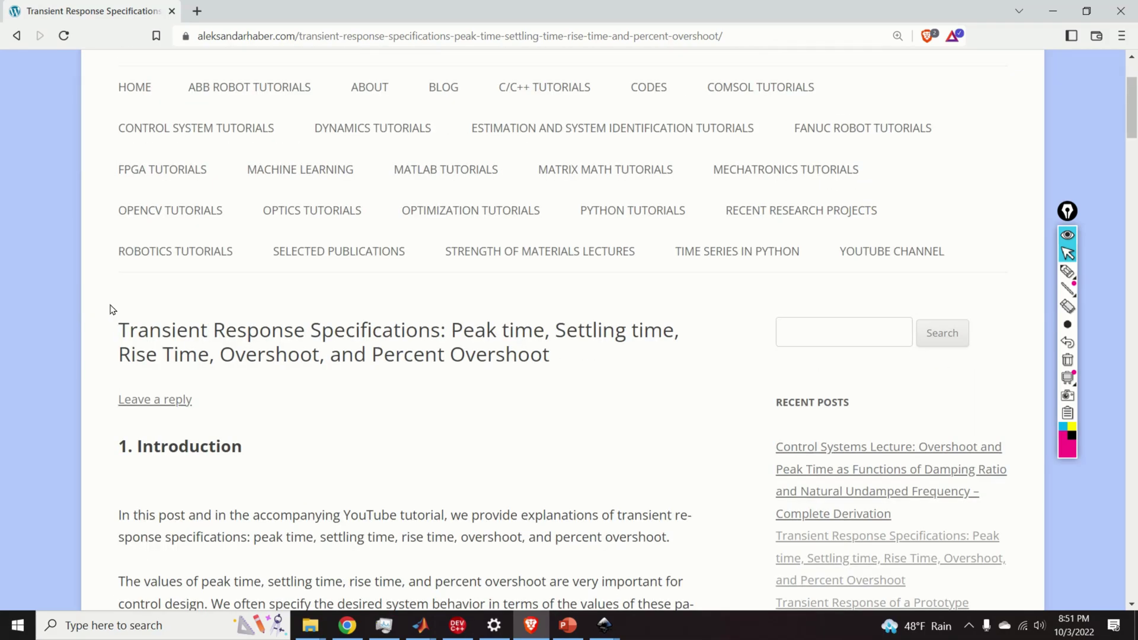
{"action": "scroll", "coordinate": [153, 309], "scroll_direction": "down", "scroll_amount": 3}
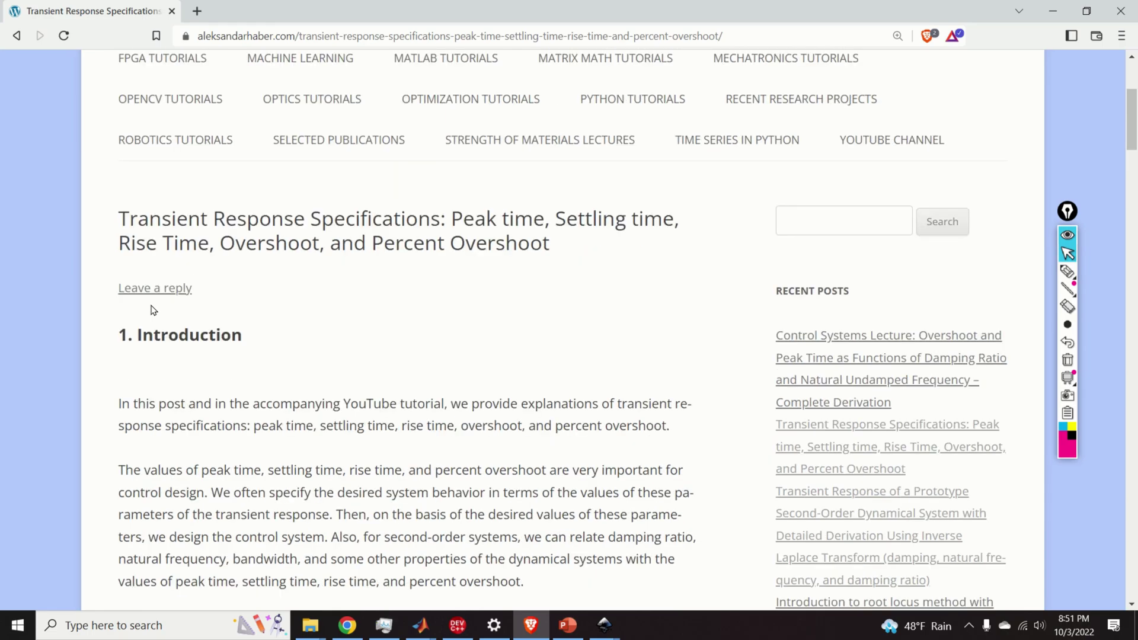
{"action": "scroll", "coordinate": [336, 323], "scroll_direction": "down", "scroll_amount": 5}
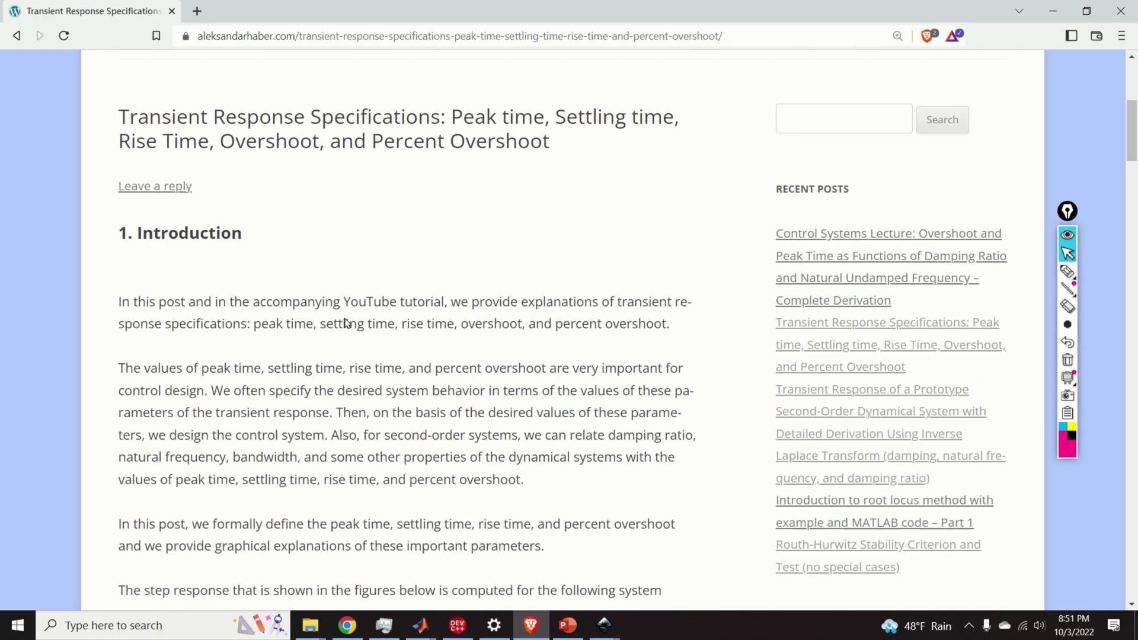
{"action": "scroll", "coordinate": [343, 322], "scroll_direction": "down", "scroll_amount": 3}
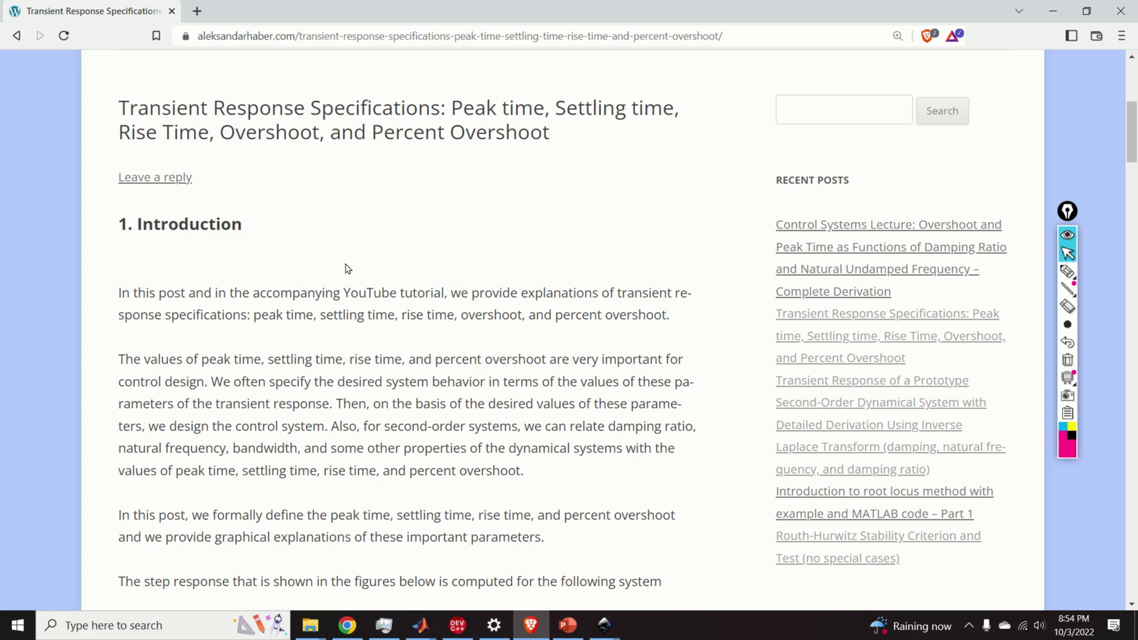
{"action": "scroll", "coordinate": [349, 270], "scroll_direction": "down", "scroll_amount": 3}
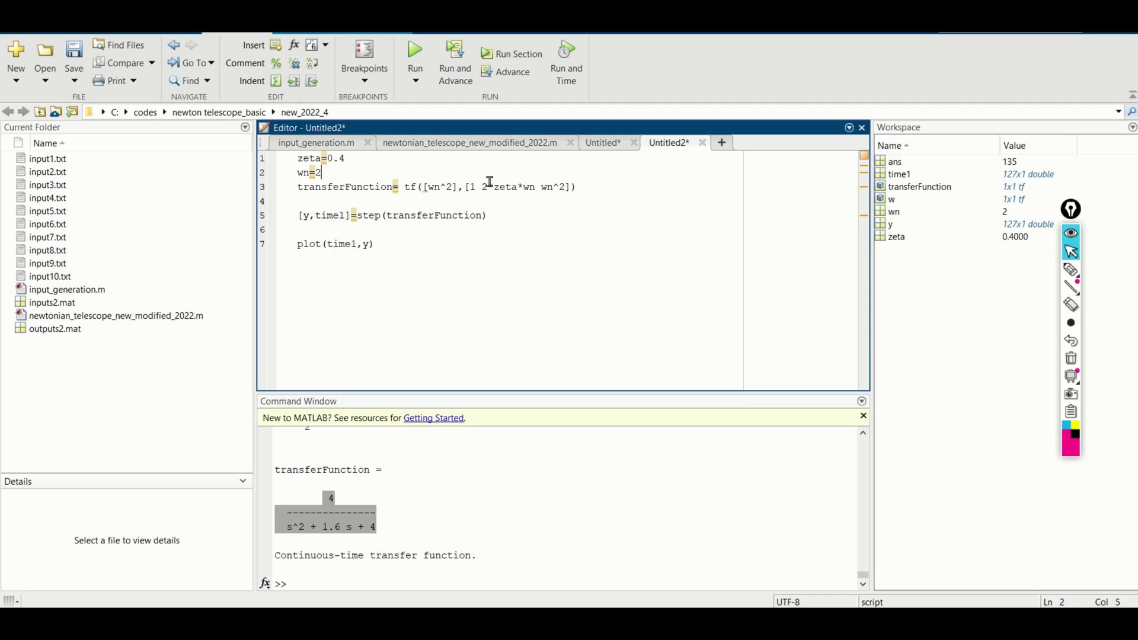
- Point out the wn=2 definition and the tf call defining transferFunction on line 3
{"action": "left_click_drag", "start_coordinate": [324, 172], "coordinate": [296, 172]}
{"action": "left_click", "coordinate": [338, 174]}
{"action": "left_click", "coordinate": [376, 187]}
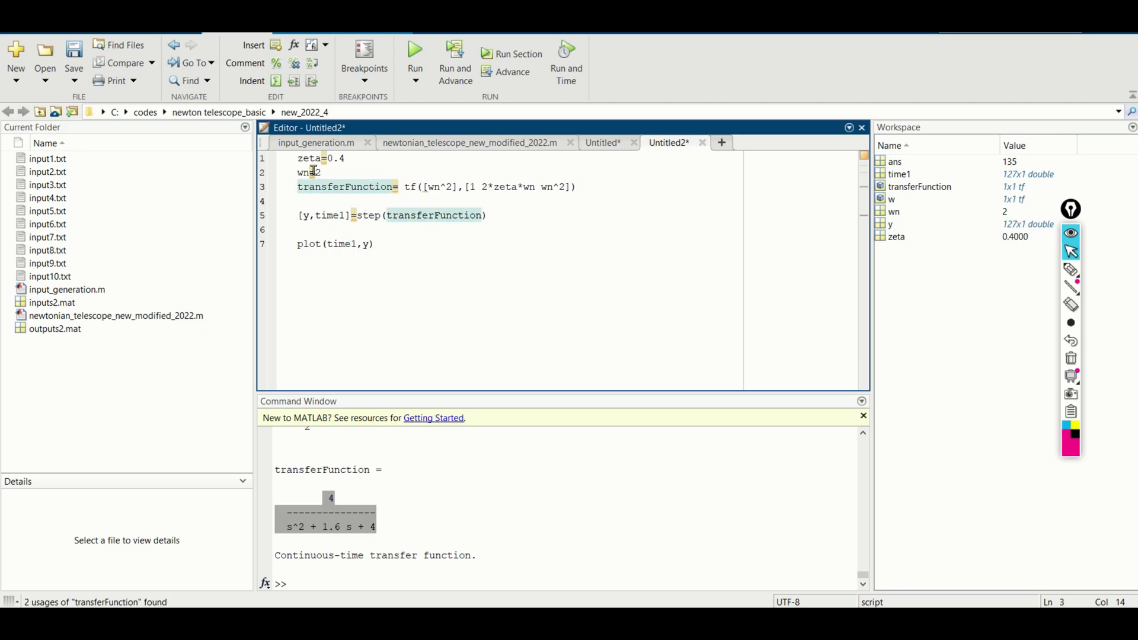
{"action": "double_click", "coordinate": [412, 187]}
{"action": "left_click", "coordinate": [533, 200]}
- Run script lines 1–3 with Evaluate Selection
{"action": "left_click_drag", "start_coordinate": [576, 188], "coordinate": [297, 158]}
{"action": "right_click", "coordinate": [335, 174]}
{"action": "left_click", "coordinate": [369, 189]}
- Highlight the printed transfer function's numerator 4 and denominator s^2 + 1.6 s + 4
{"action": "left_click_drag", "start_coordinate": [318, 489], "coordinate": [385, 527]}
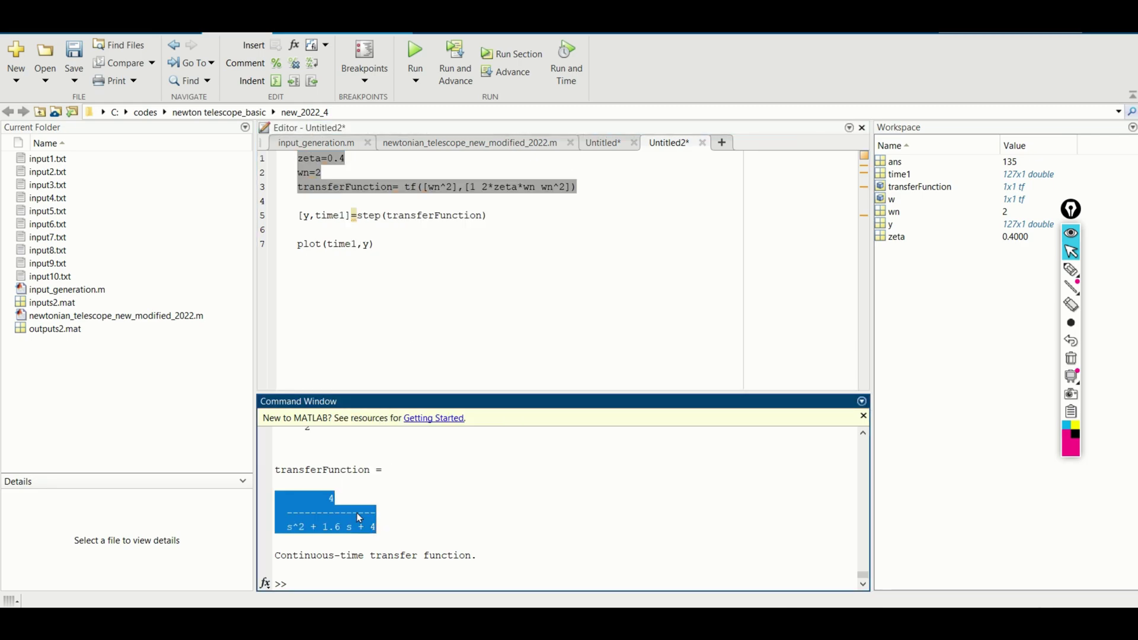
{"action": "left_click", "coordinate": [358, 514]}
{"action": "double_click", "coordinate": [331, 498]}
{"action": "left_click_drag", "start_coordinate": [287, 527], "coordinate": [377, 527]}
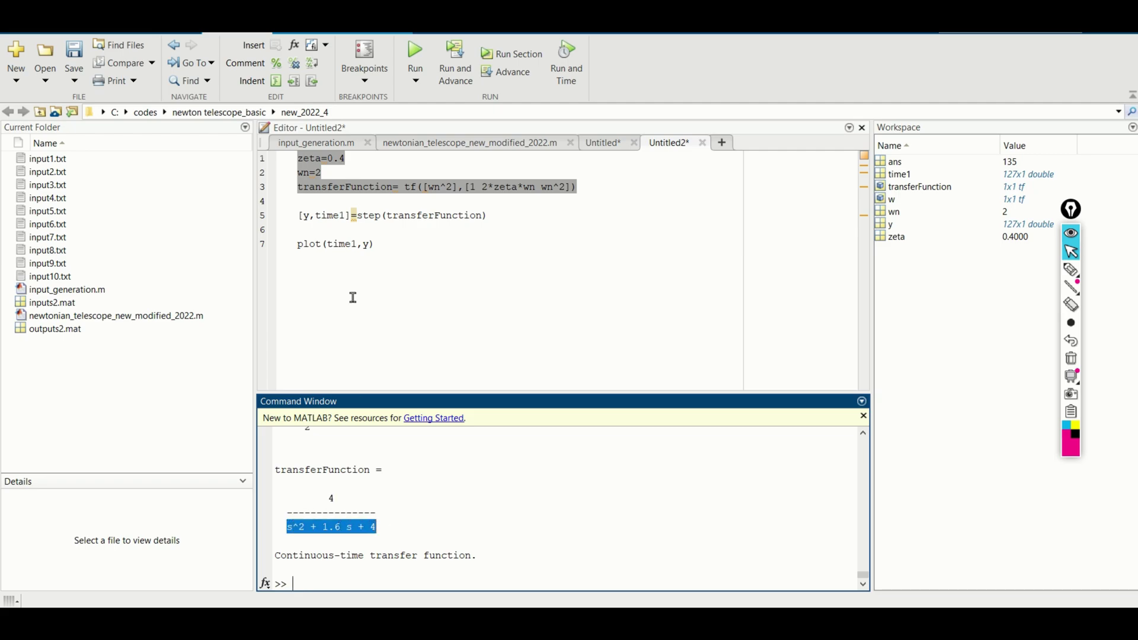
{"action": "left_click", "coordinate": [355, 214]}
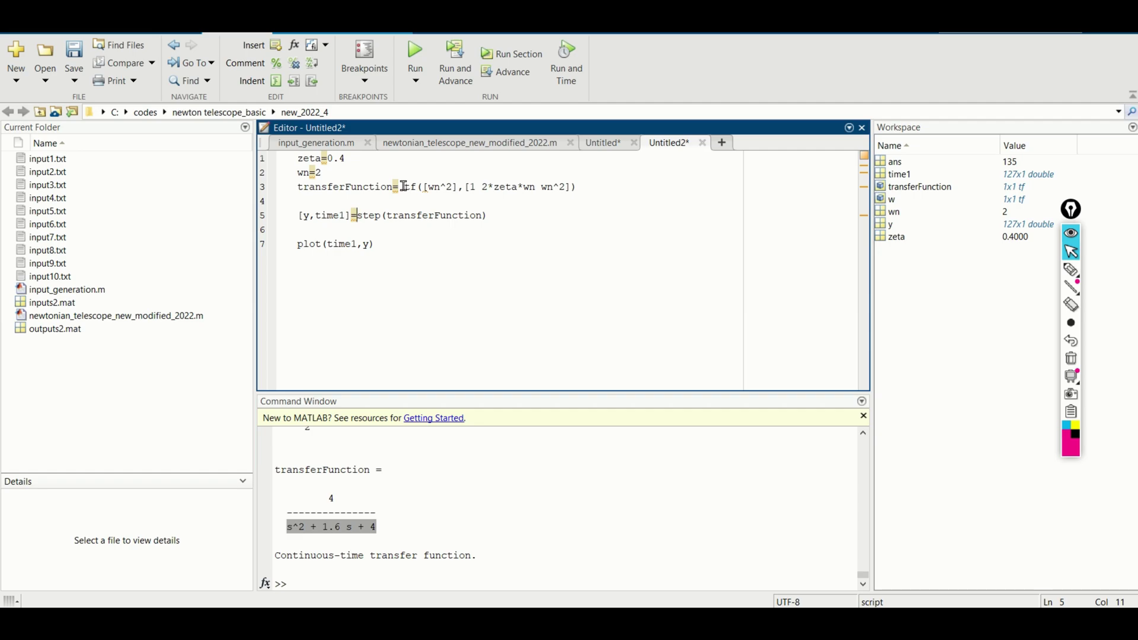
- Review the tf expression and zeta=0.4, then evaluate the step line to compute the response
{"action": "left_click_drag", "start_coordinate": [406, 187], "coordinate": [583, 188]}
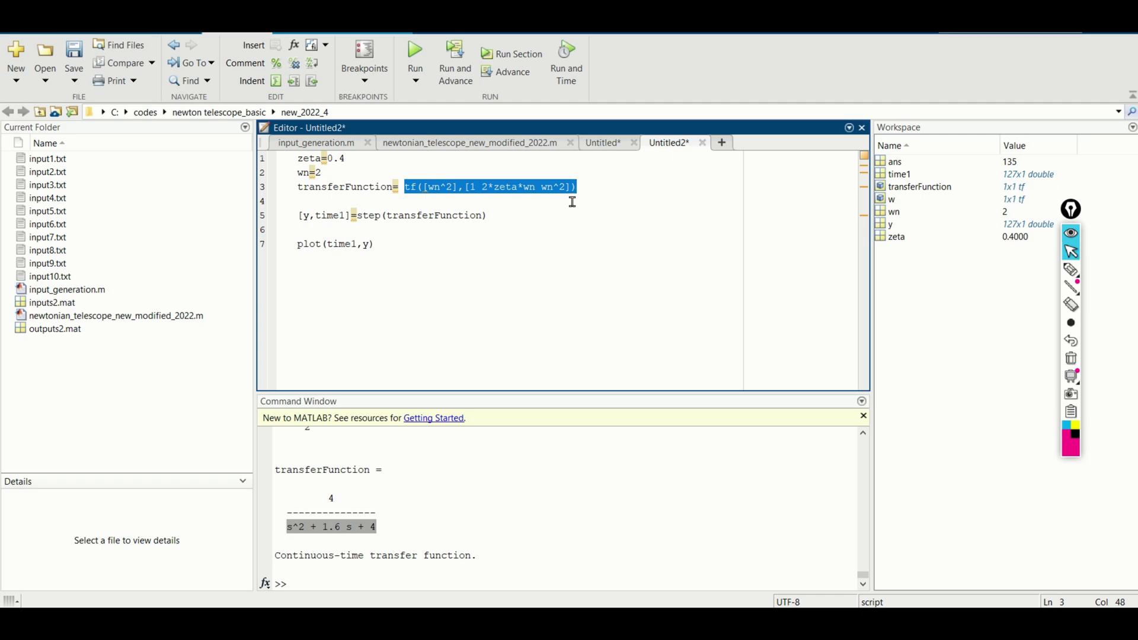
{"action": "left_click", "coordinate": [340, 163]}
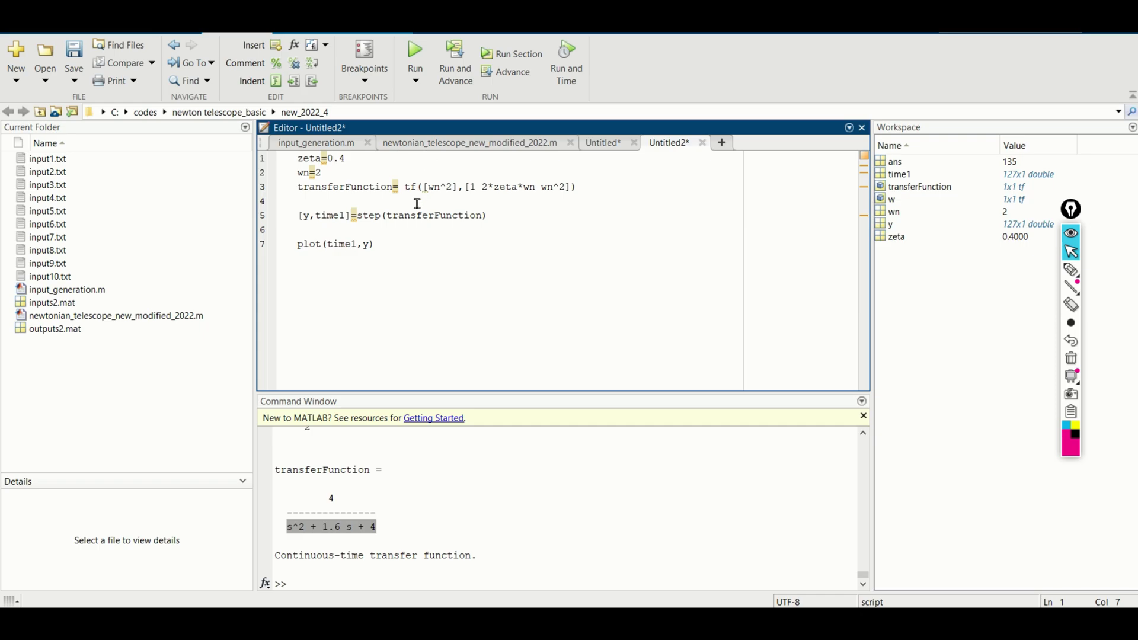
{"action": "left_click_drag", "start_coordinate": [334, 203], "coordinate": [418, 224]}
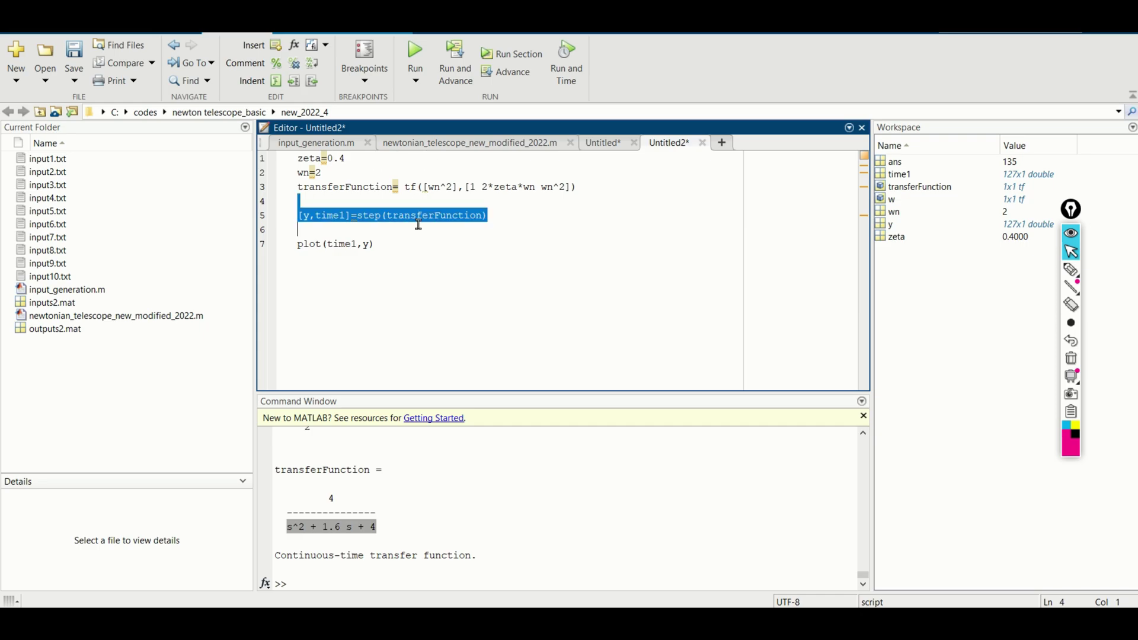
{"action": "right_click", "coordinate": [444, 216]}
{"action": "left_click", "coordinate": [477, 225]}
- Evaluate plot(time1,y) to draw the step response figure
{"action": "left_click_drag", "start_coordinate": [404, 235], "coordinate": [299, 231]}
{"action": "right_click", "coordinate": [356, 255]}
{"action": "left_click", "coordinate": [363, 255]}
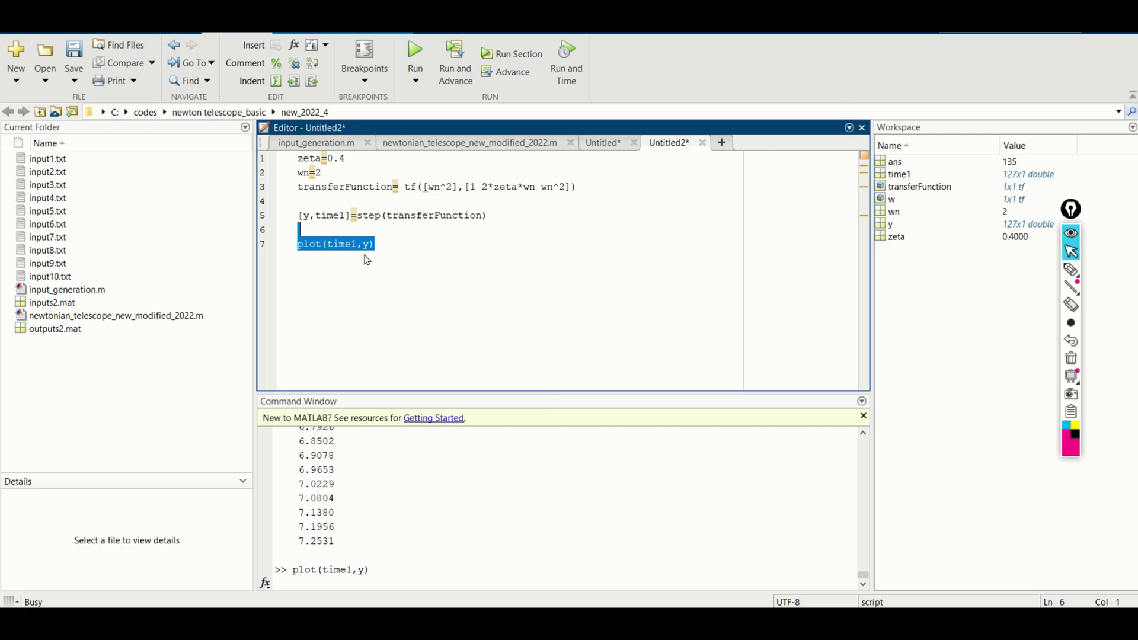